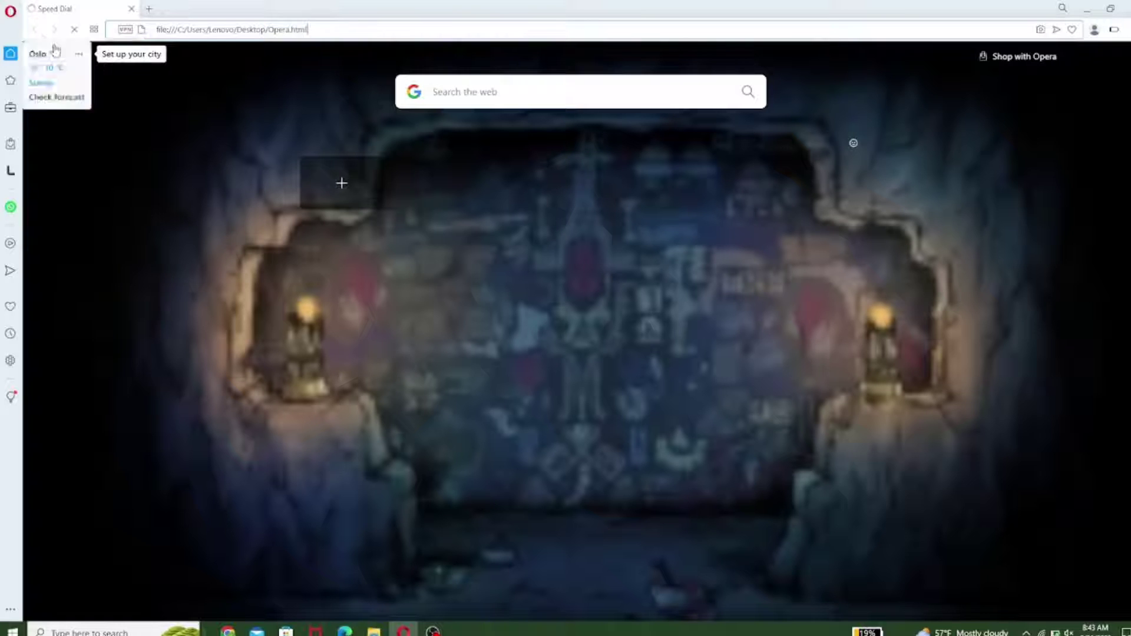
Show Opera's main menu with its Extensions submenu.
left_click(10, 11)
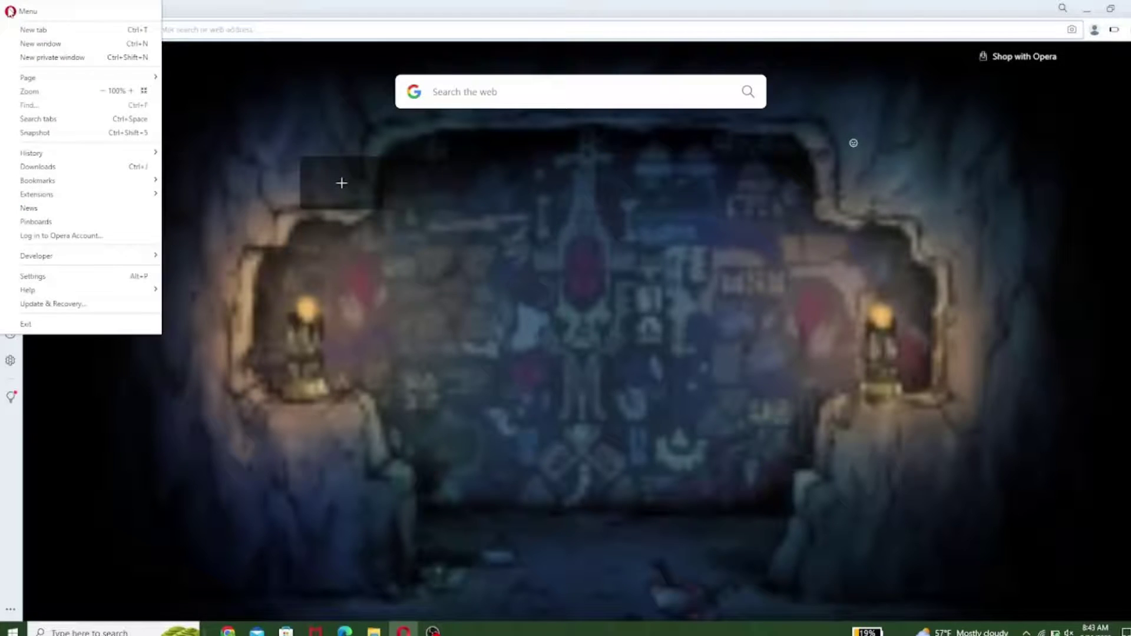
mouse_move(53, 195)
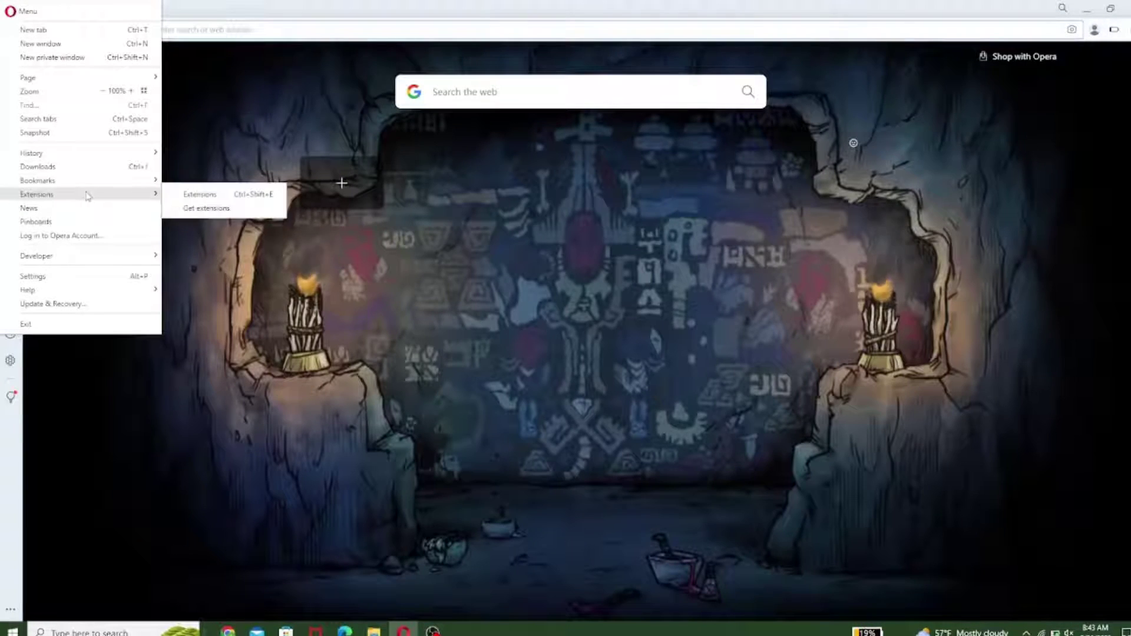
Go from the installed extensions page to the Opera add-ons catalogue.
left_click(199, 195)
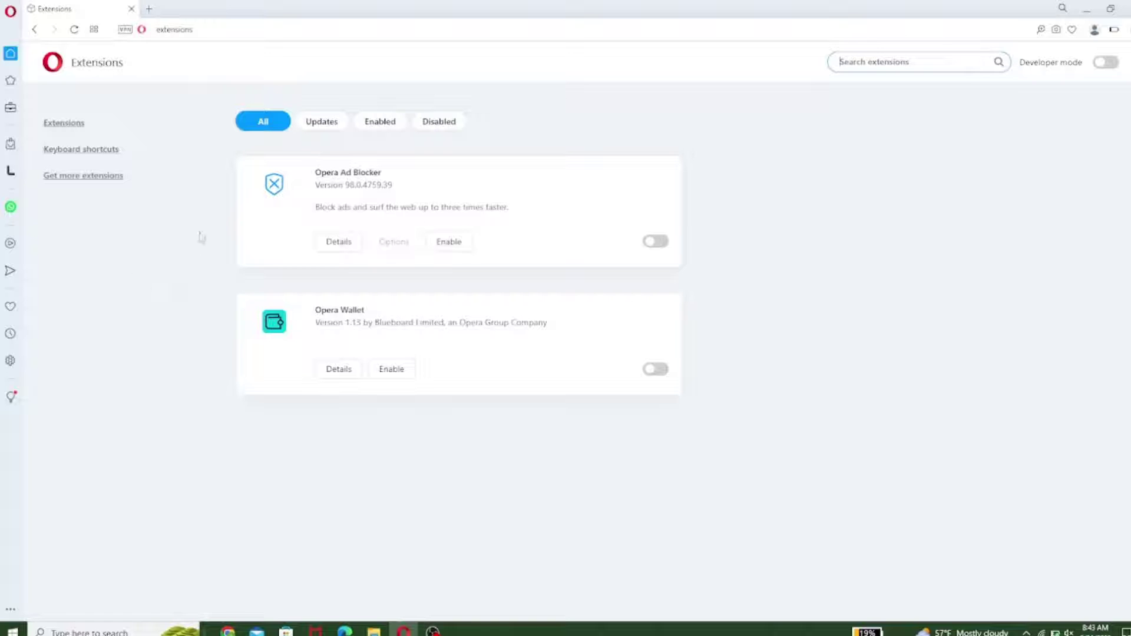
left_click(83, 176)
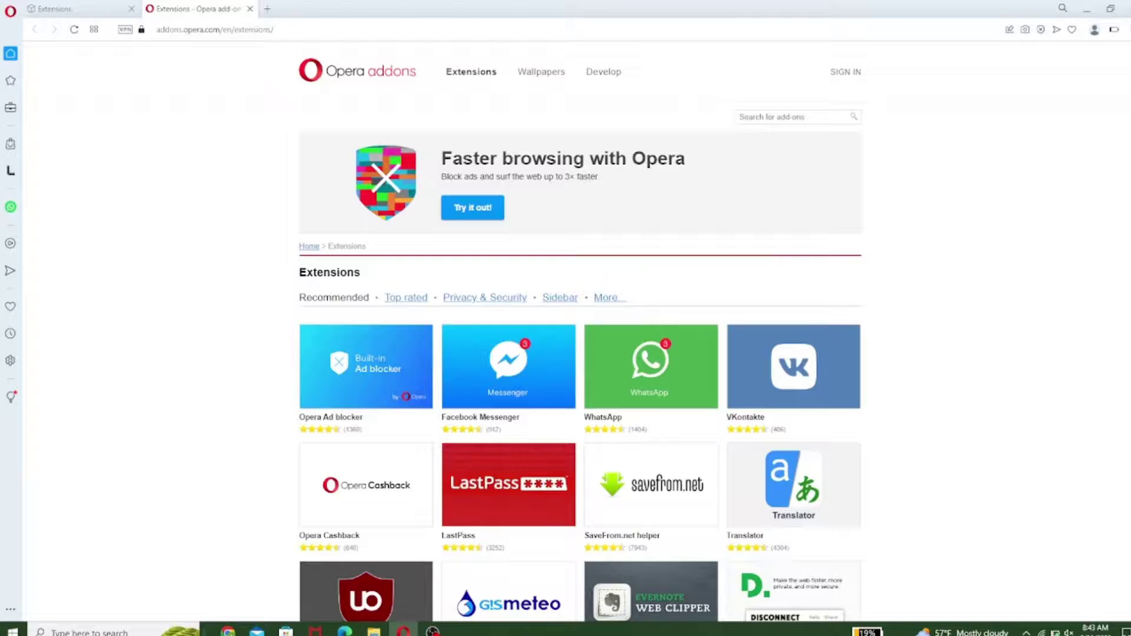
scroll(659, 484, "down", 5)
scroll(657, 484, "down", 3)
scroll(659, 485, "up", 8)
Browse the Top rated extensions, then return to the Recommended list.
left_click(405, 298)
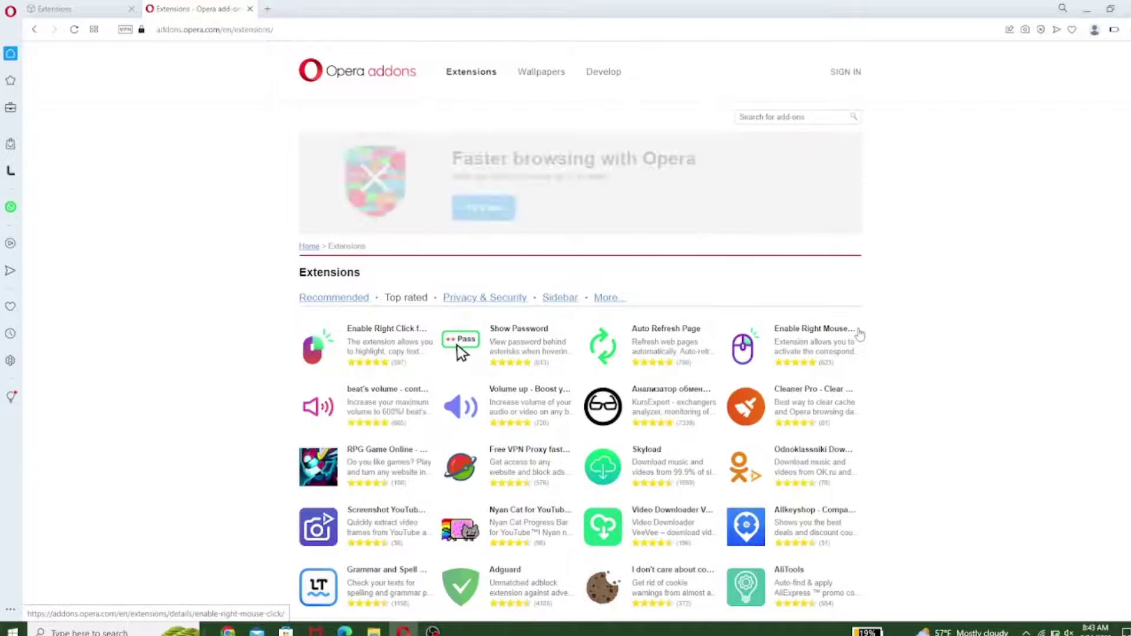
scroll(460, 351, "down", 3)
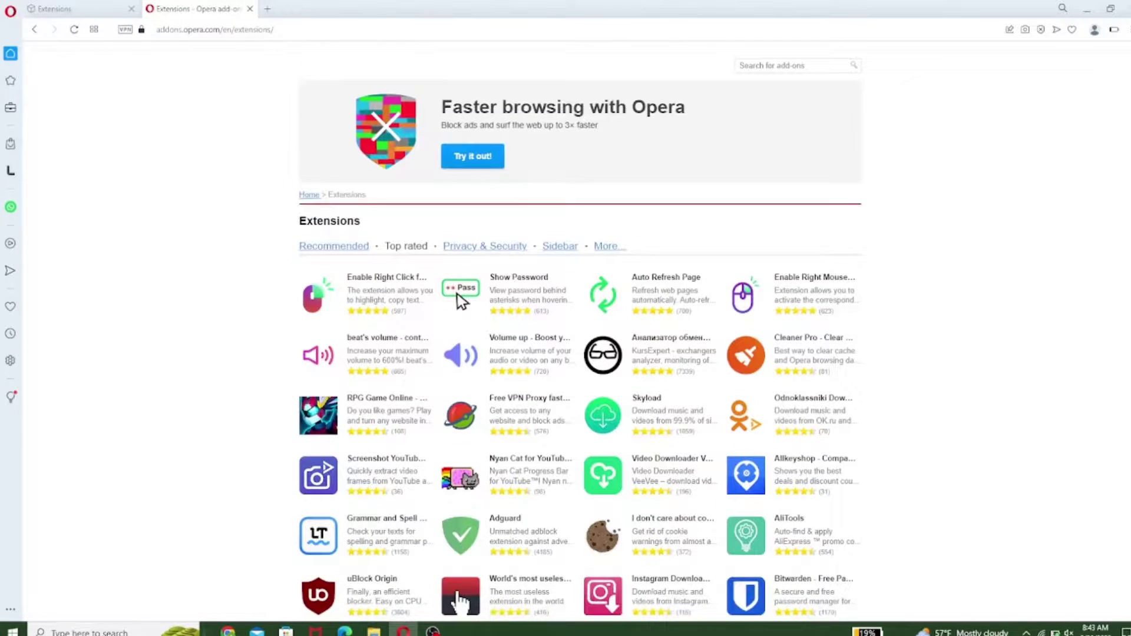
scroll(459, 351, "down", 2)
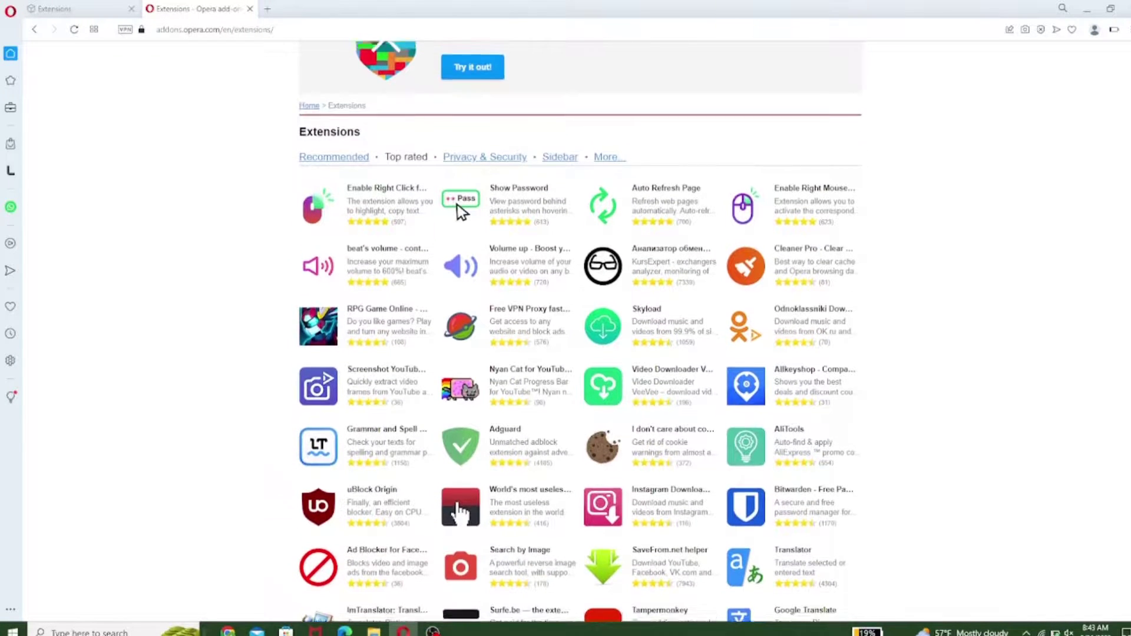
scroll(460, 201, "up", 3)
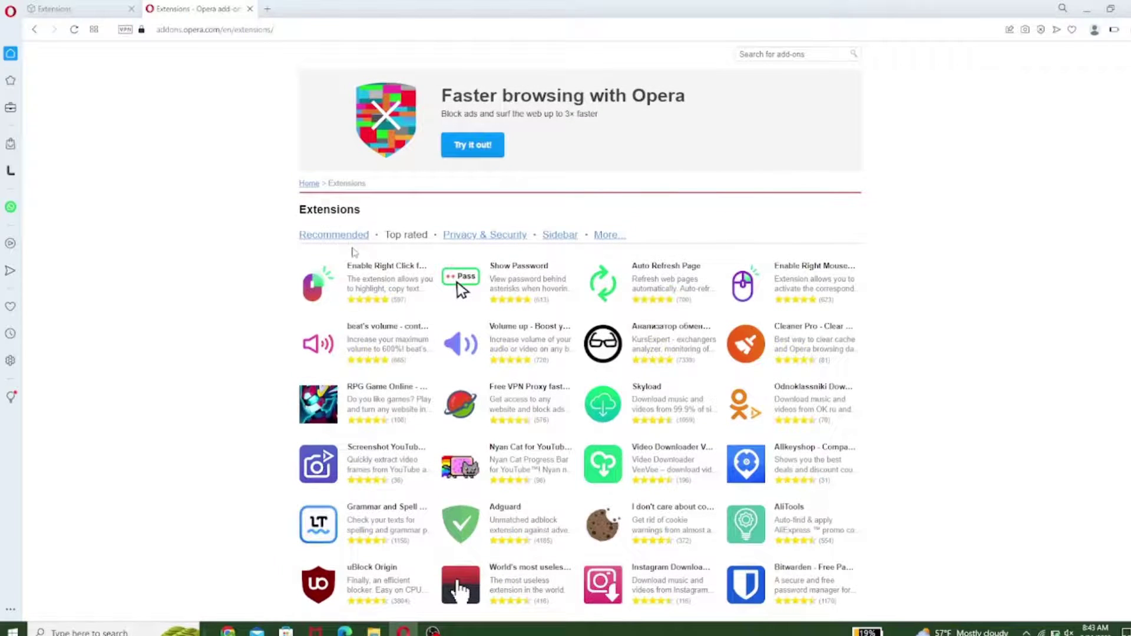
left_click(350, 237)
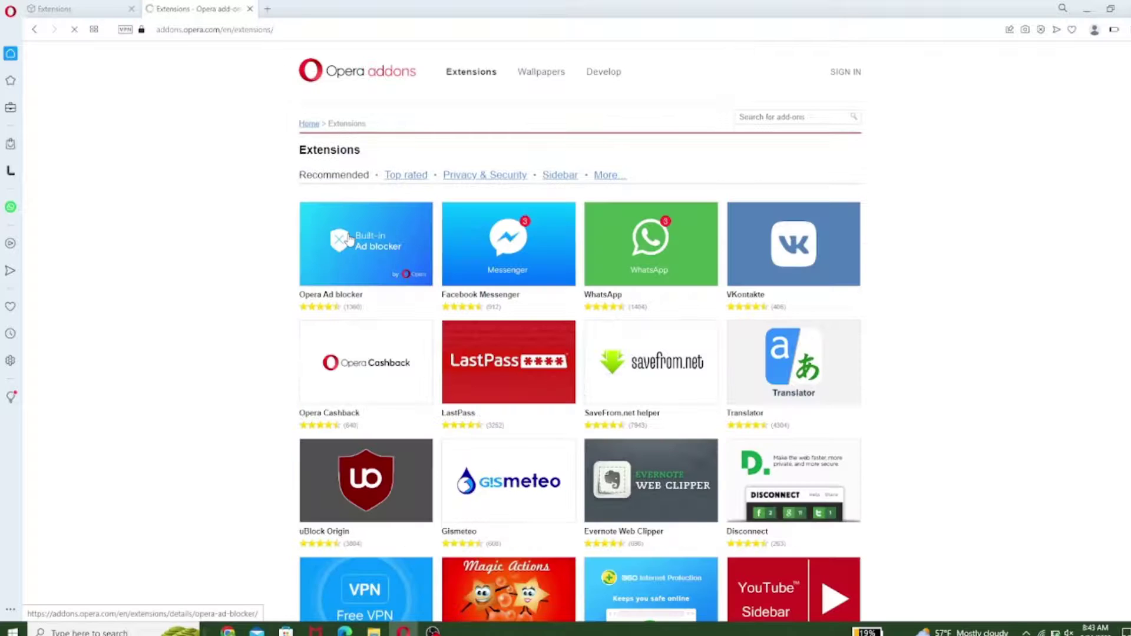
mouse_move(508, 367)
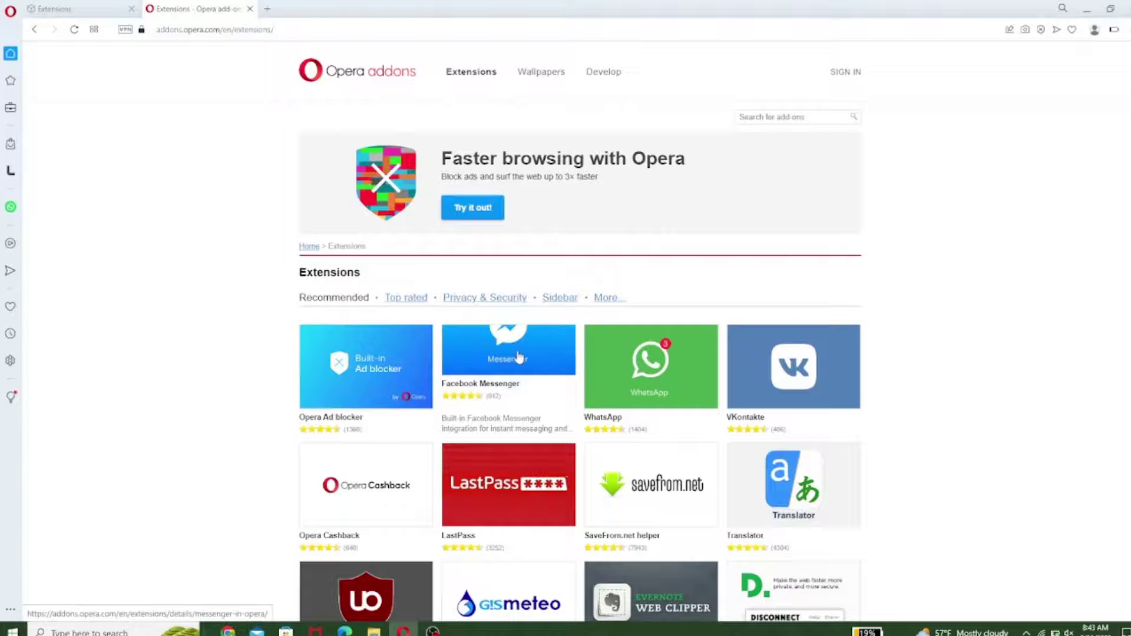
Enable the Facebook Messenger extension from its add-ons page.
left_click(518, 357)
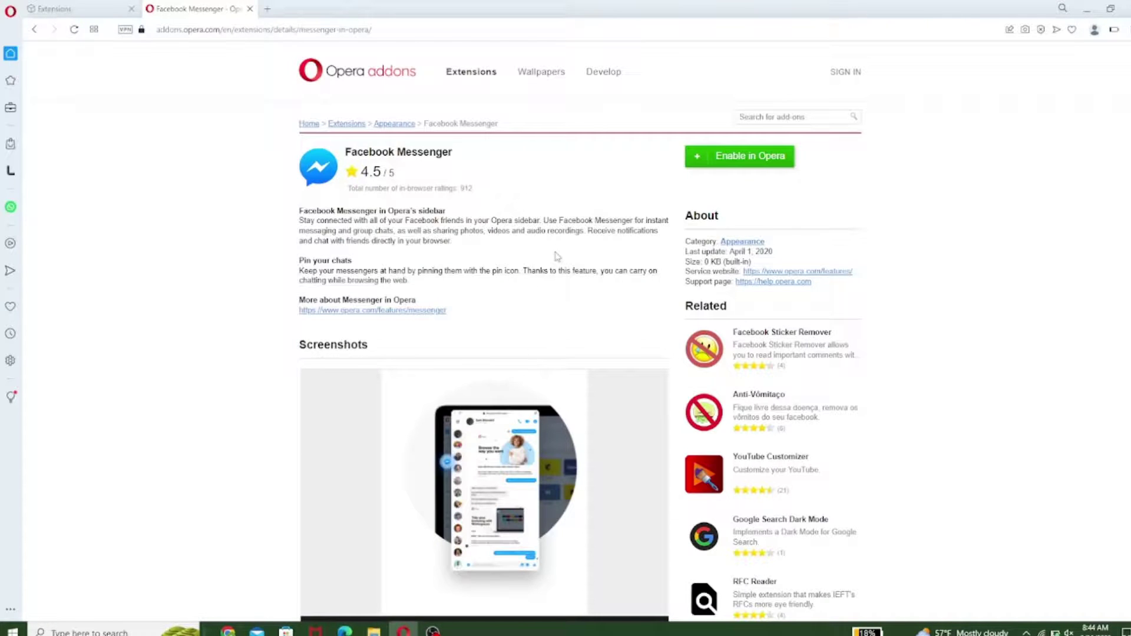
left_click(739, 157)
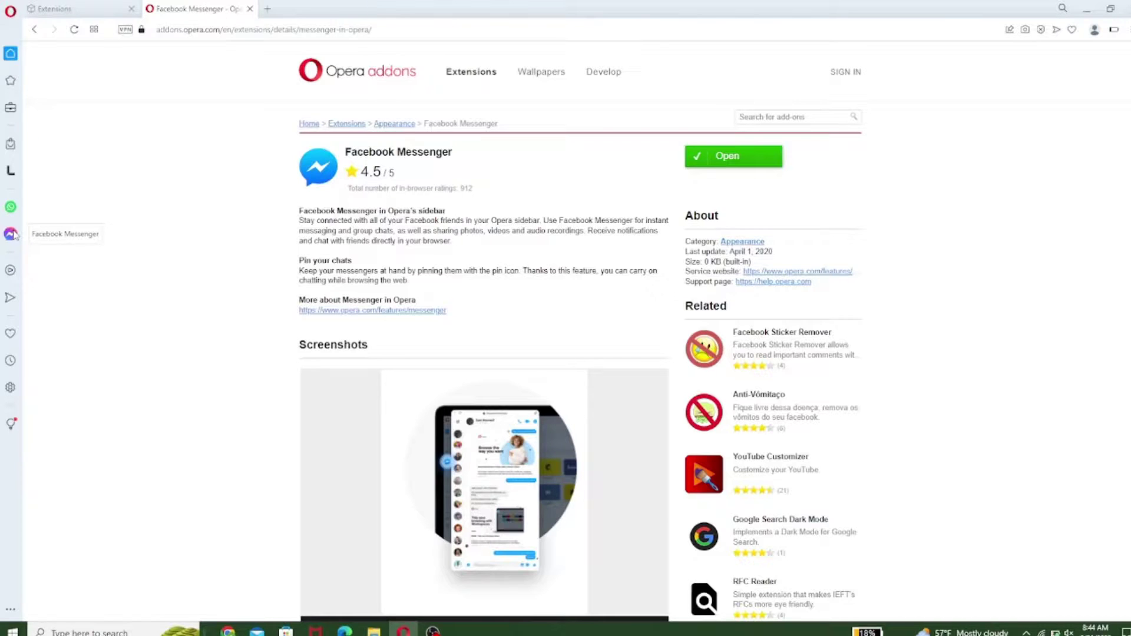
left_click(11, 234)
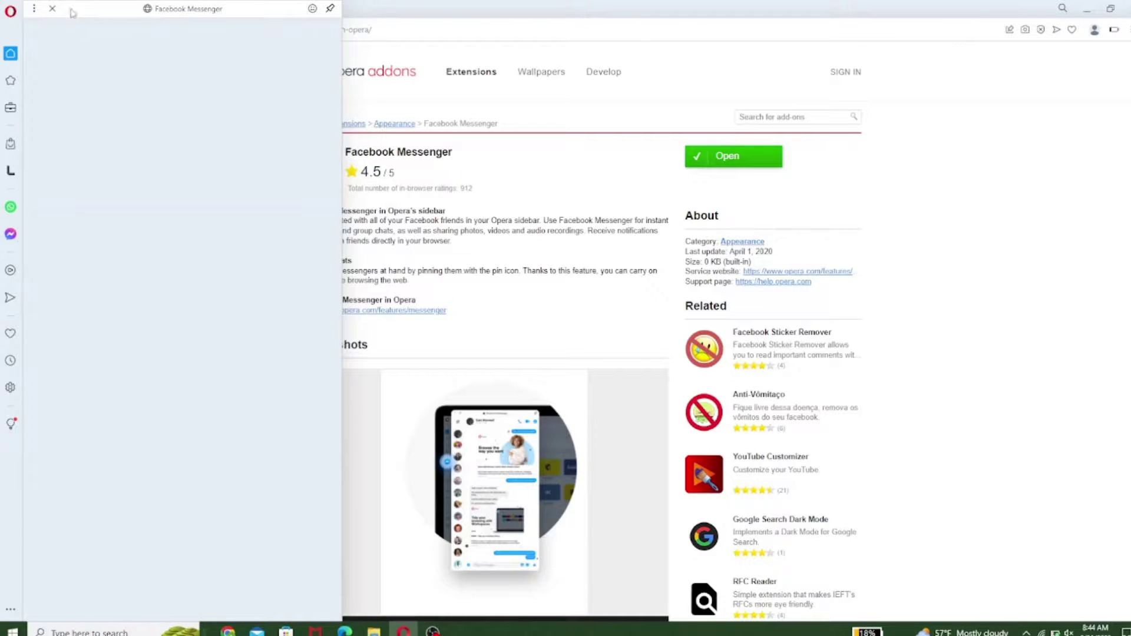
left_click(33, 10)
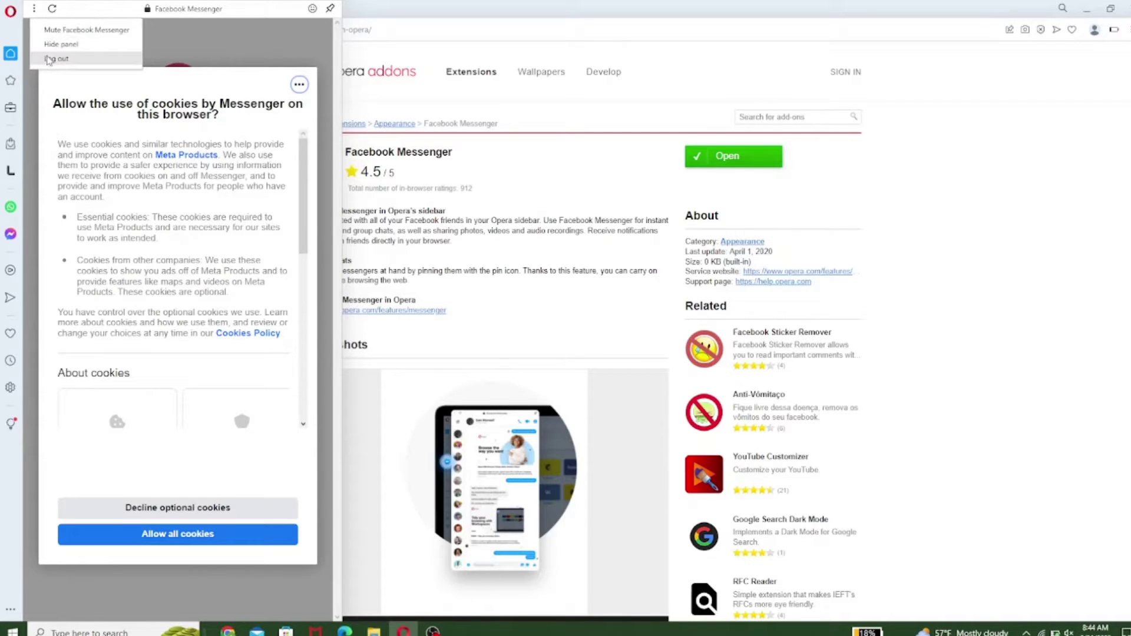
left_click(61, 44)
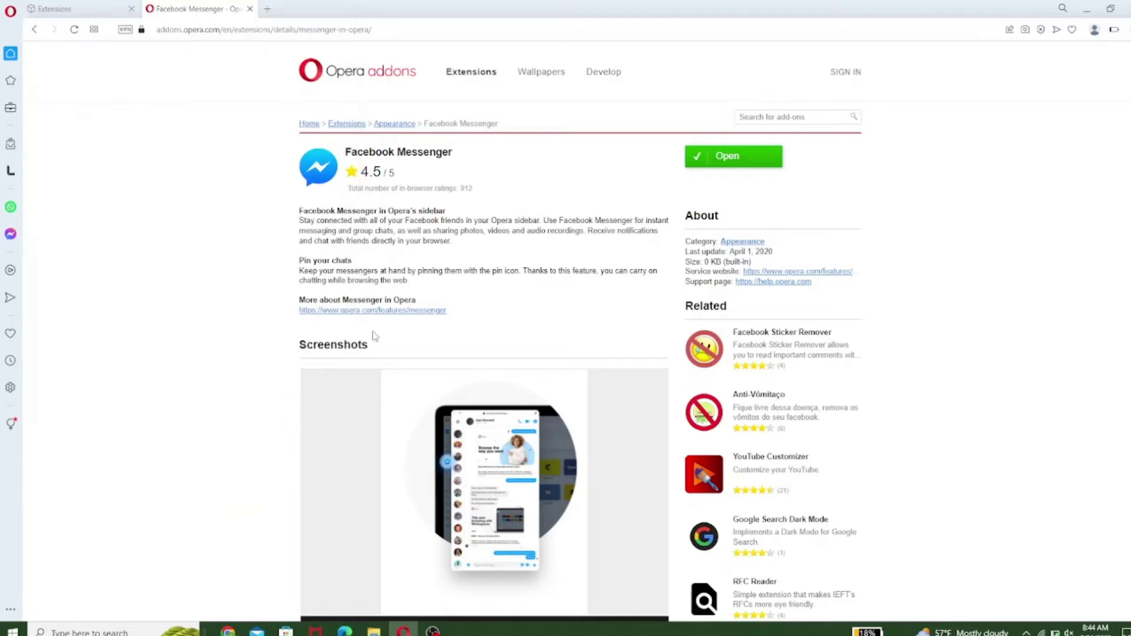